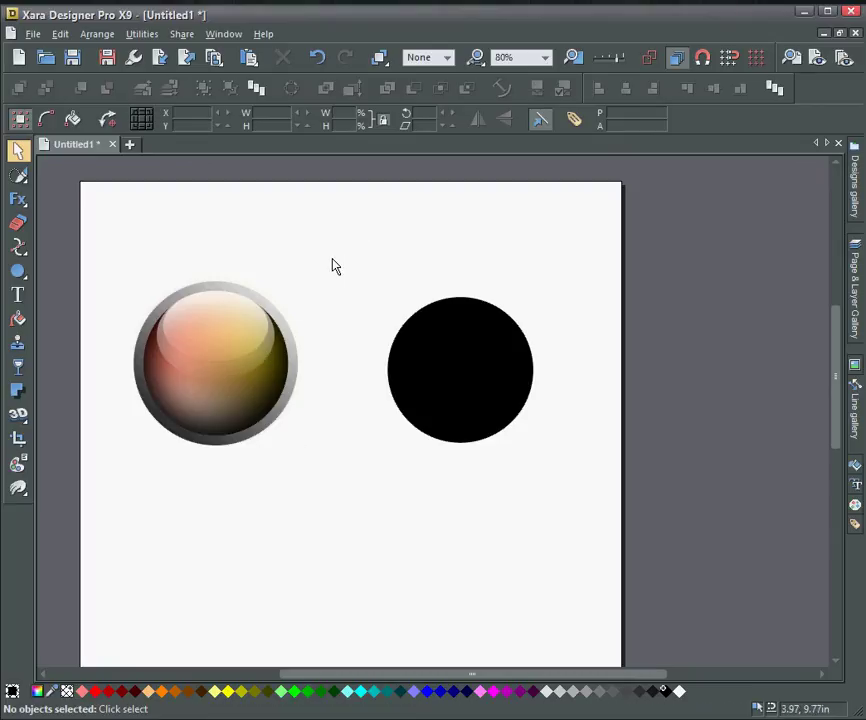
Marquee-select all five objects that make up the glossy sphere button
drag(334, 245, 99, 510)
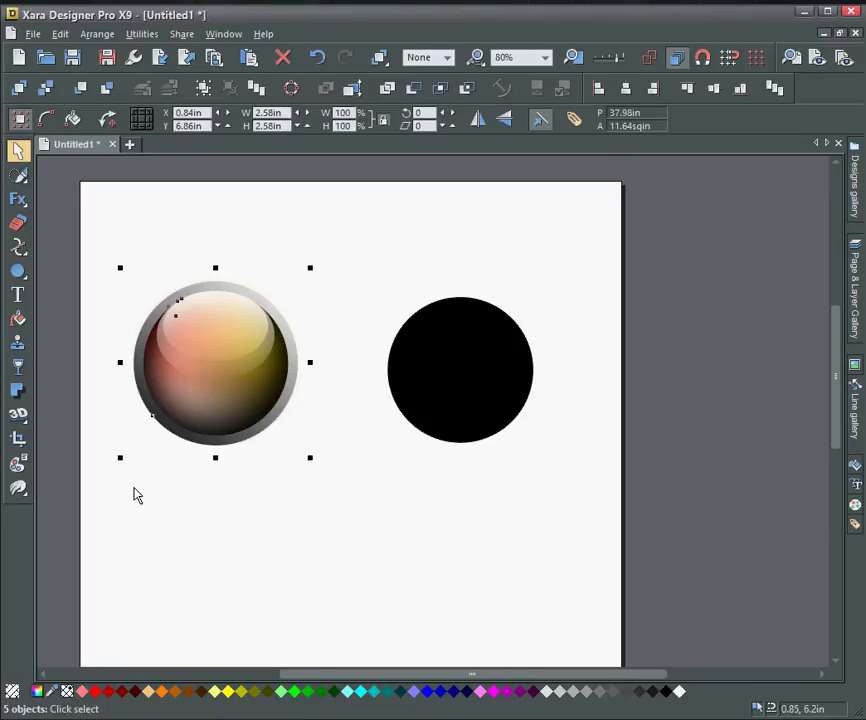
Delete the glossy button, then move the black circle left and enlarge it slightly
key(Delete)
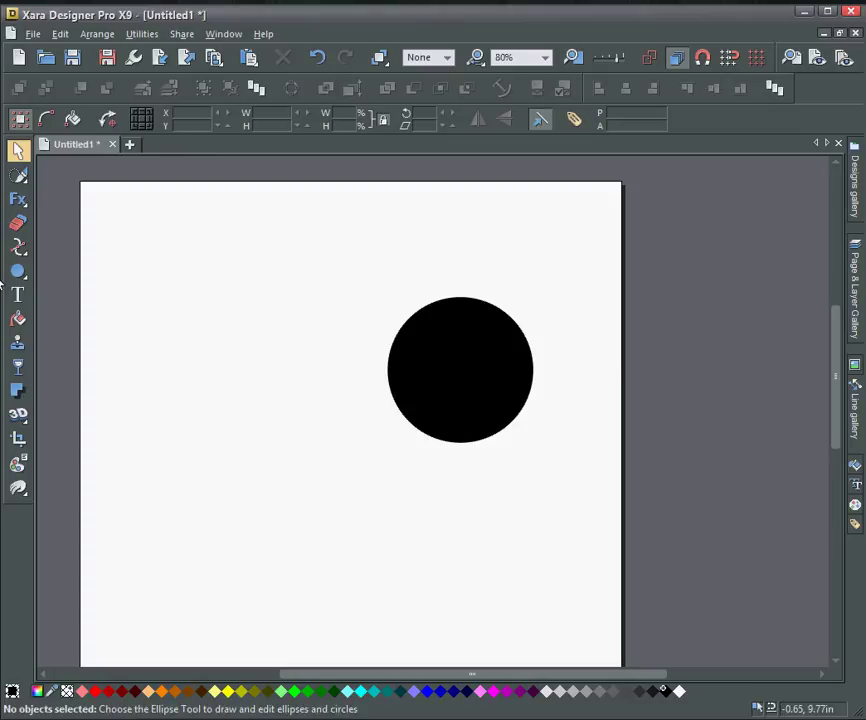
drag(468, 352, 250, 347)
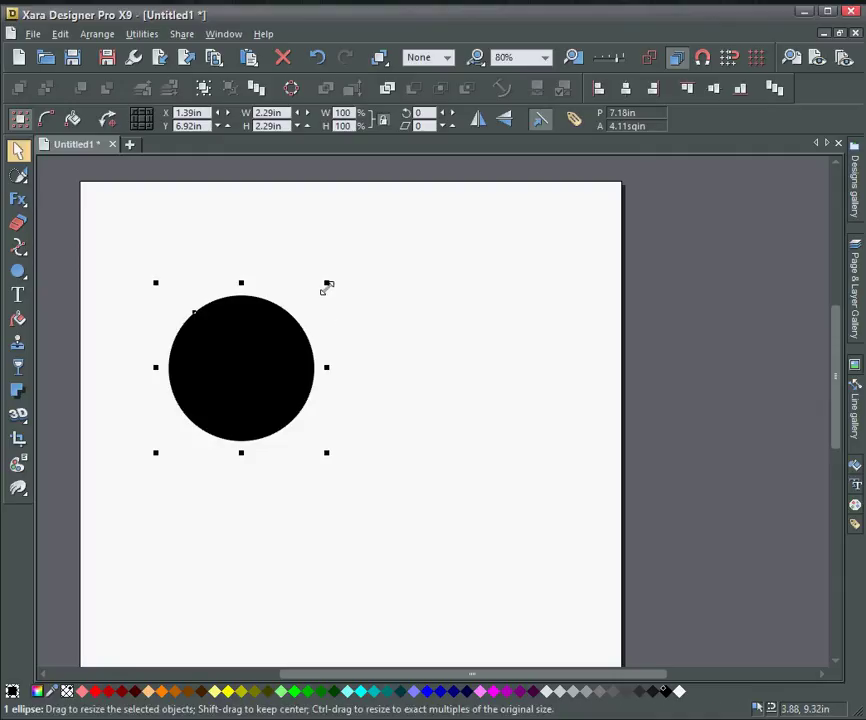
drag(328, 286, 337, 282)
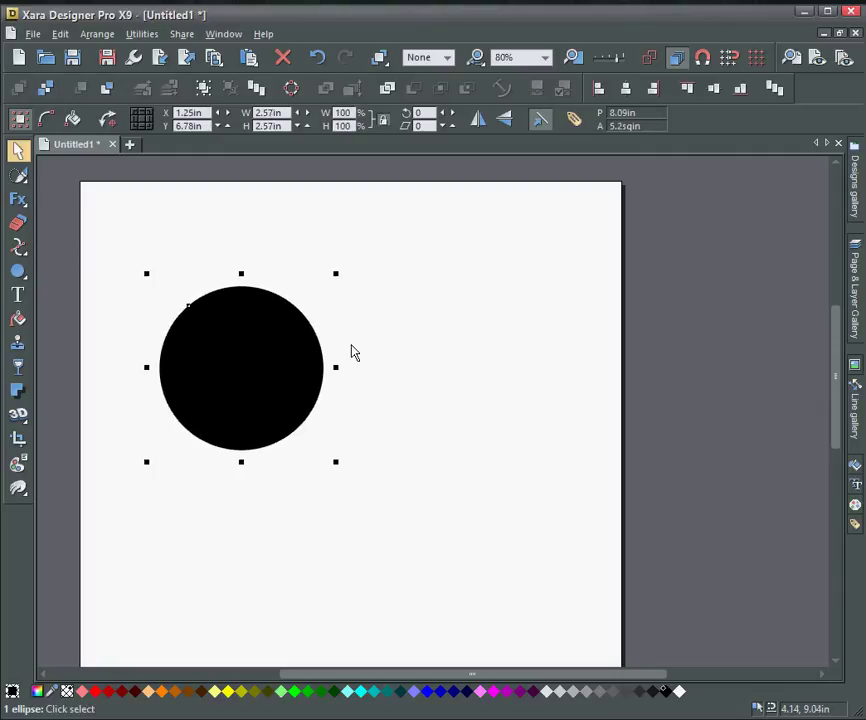
Give the enlarged circle a 12pt black outline
shift+click(67, 691)
shift+click(668, 692)
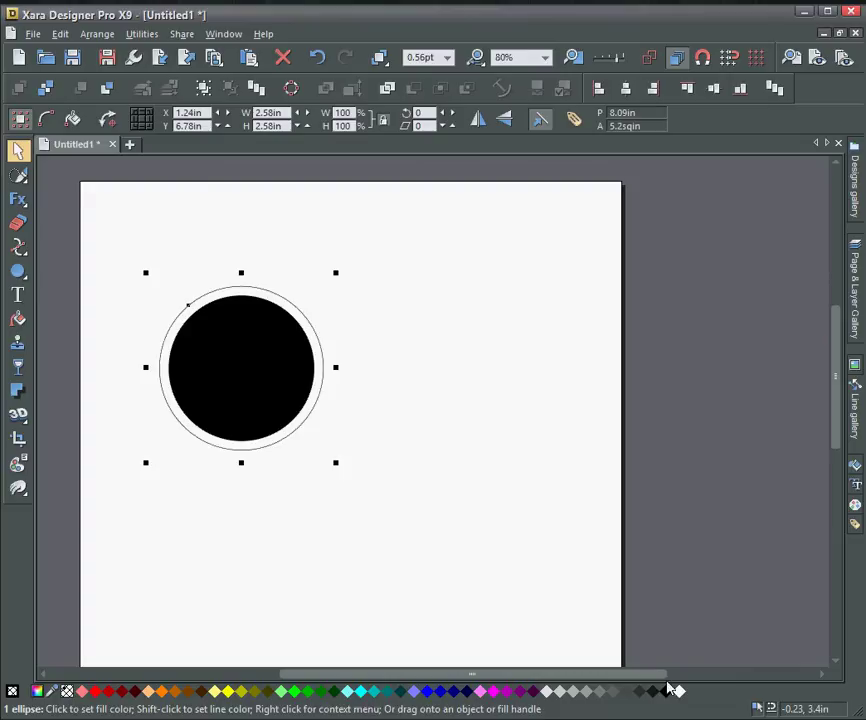
click(447, 57)
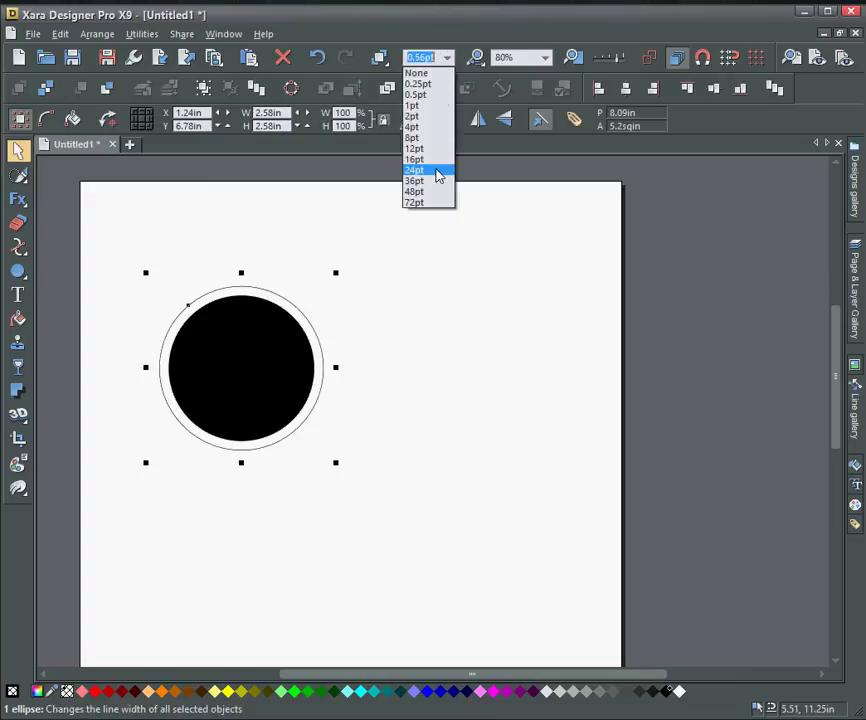
click(436, 149)
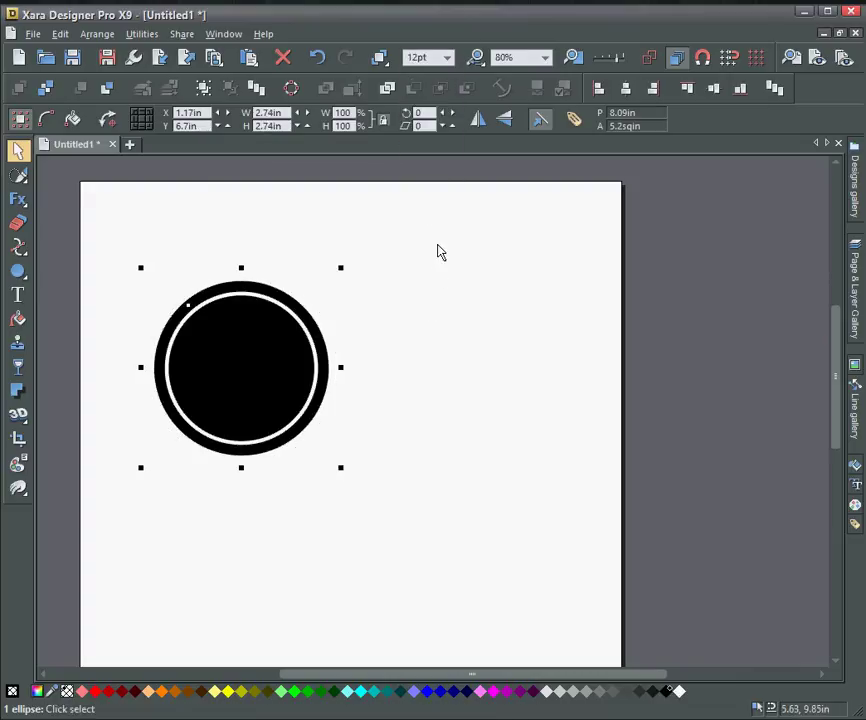
Convert the circle's 12pt black outline into a filled ring with Arrange > Convert Line to Shape
click(100, 35)
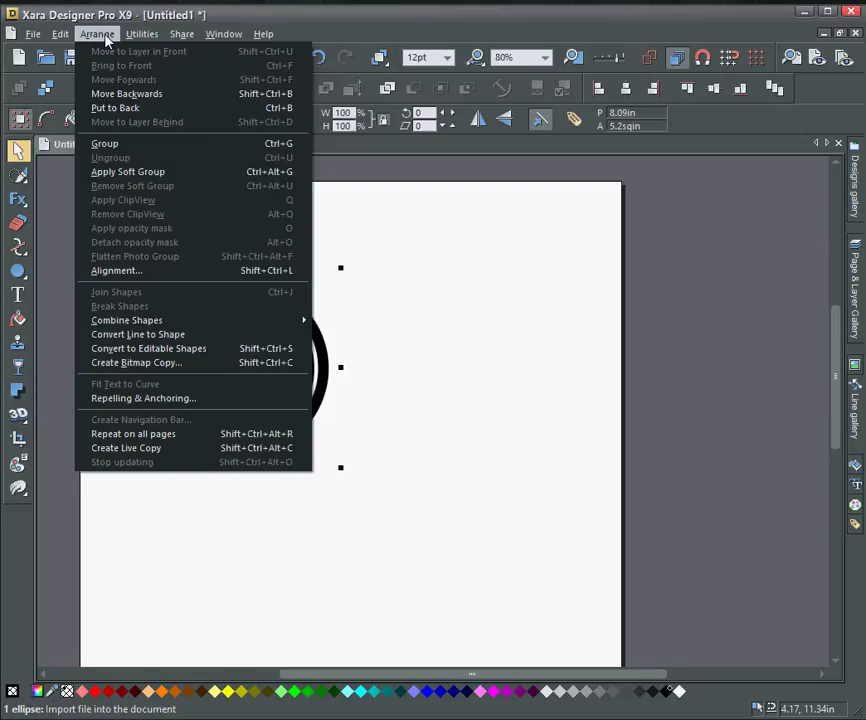
click(131, 337)
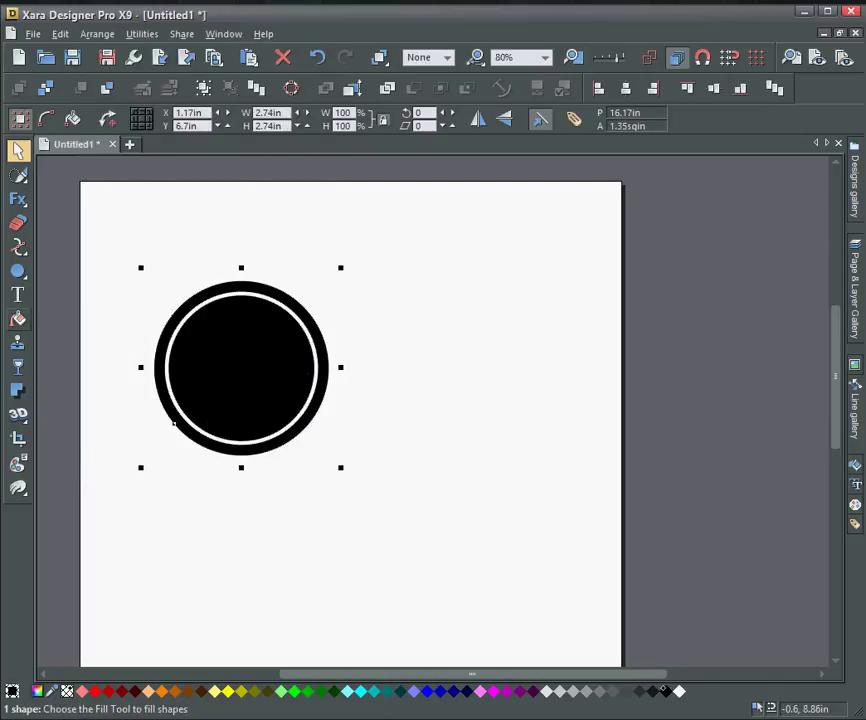
Lay a grey-to-black linear gradient across the ring and shrink it slightly to close the white gap
click(17, 320)
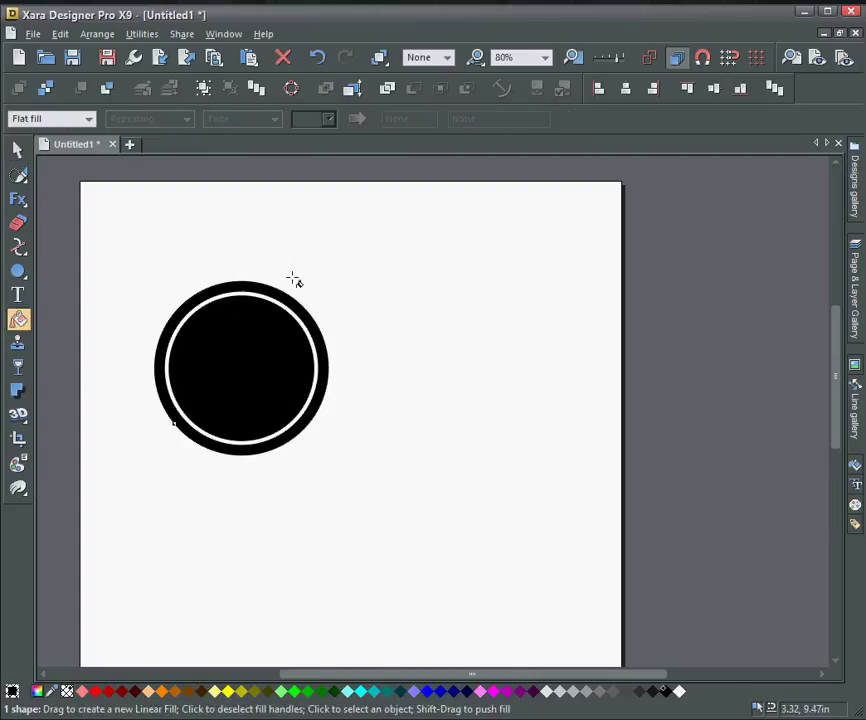
drag(300, 271, 162, 459)
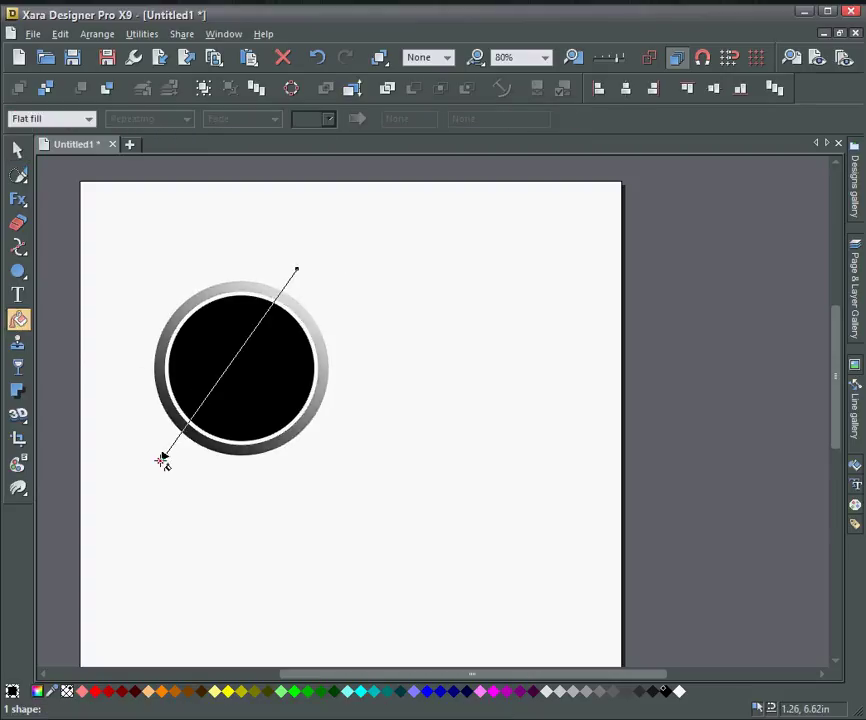
click(22, 162)
scroll(302, 373, left, 1)
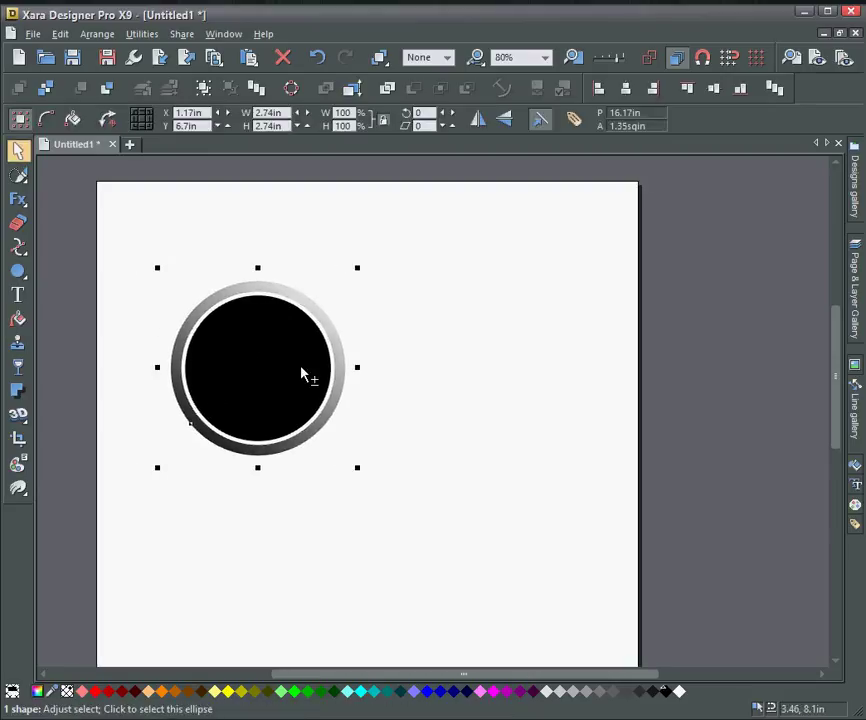
ctrl+scroll(336, 411, up, 2)
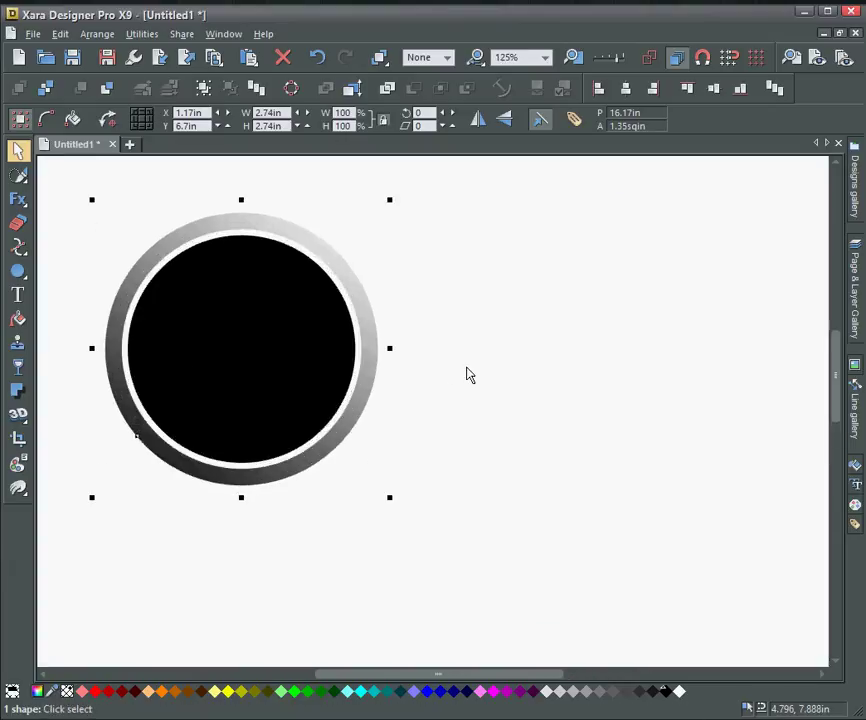
drag(466, 373, 487, 429)
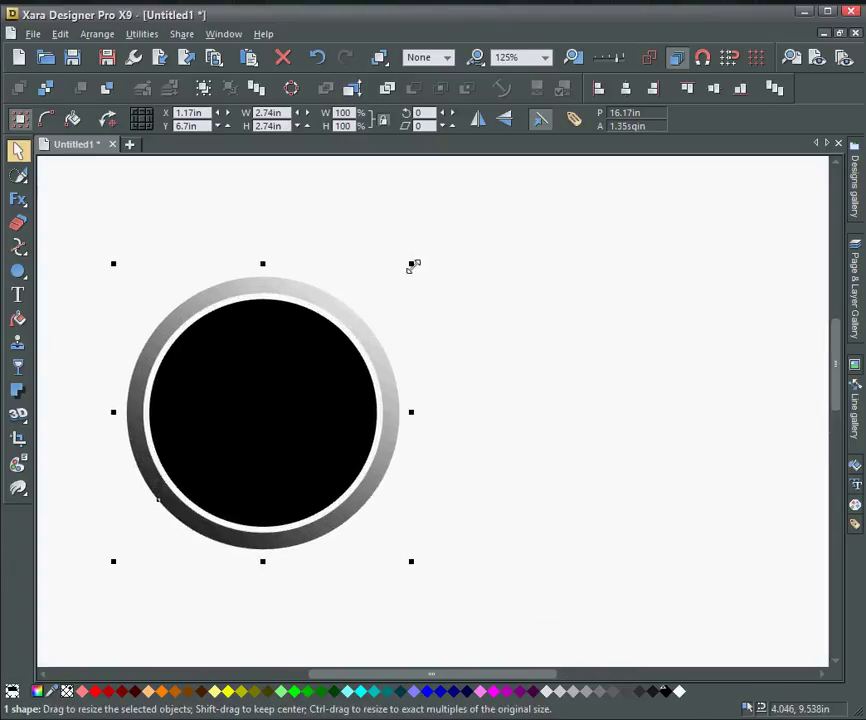
drag(411, 265, 406, 275)
Drag a black circle out to the right of the ring, then select the ring's black centre
click(284, 390)
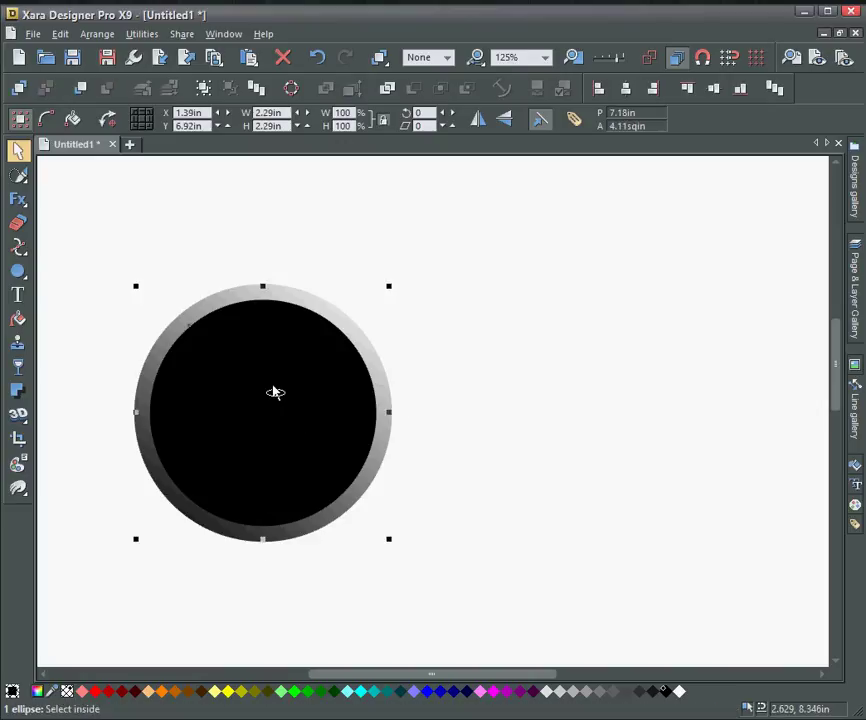
drag(274, 389, 714, 383)
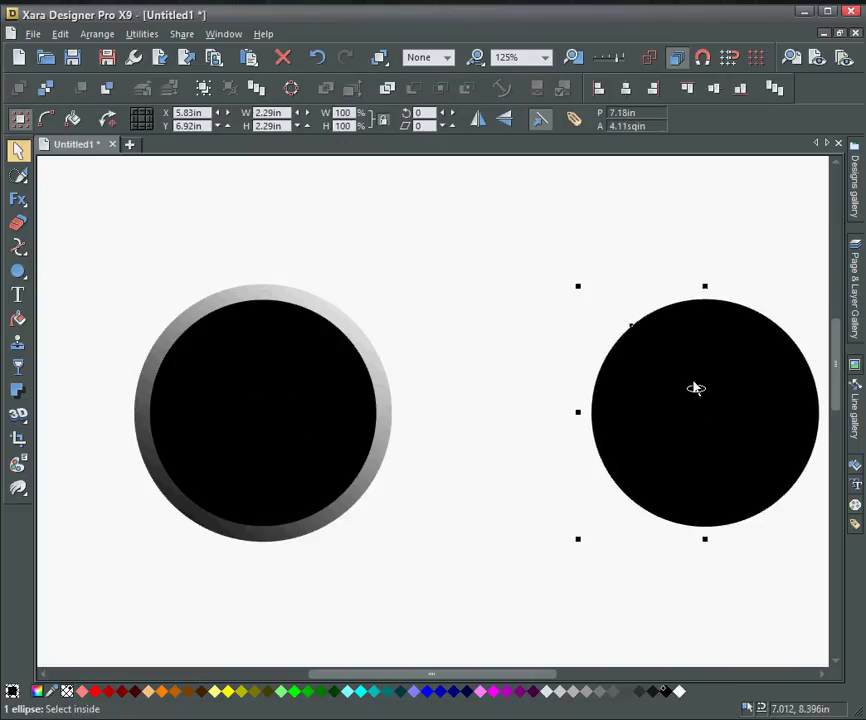
click(277, 370)
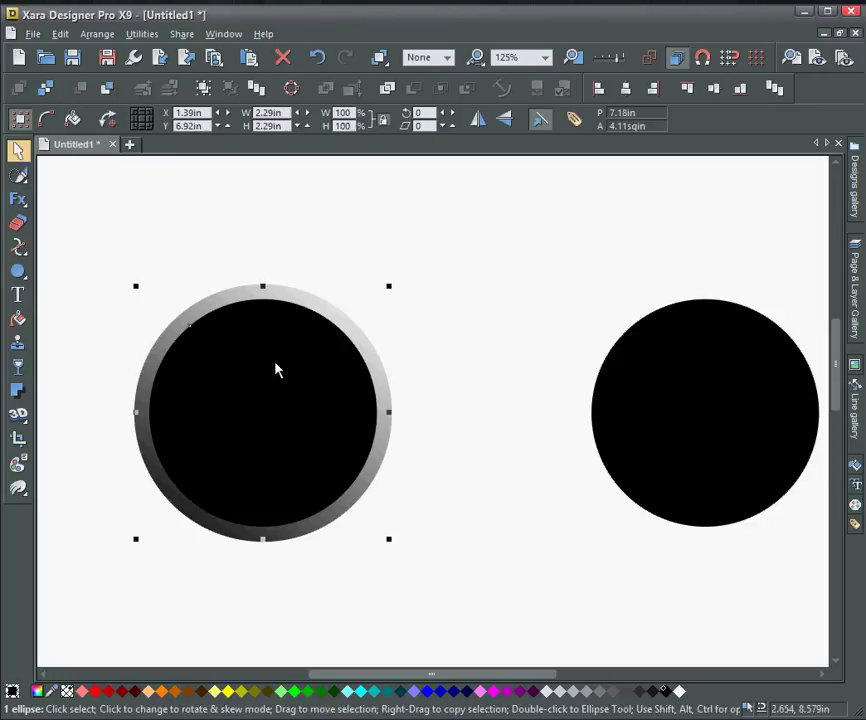
Give the centre circle a Four color fill and shrink it to 2.04in, revealing a black band
click(18, 320)
click(90, 119)
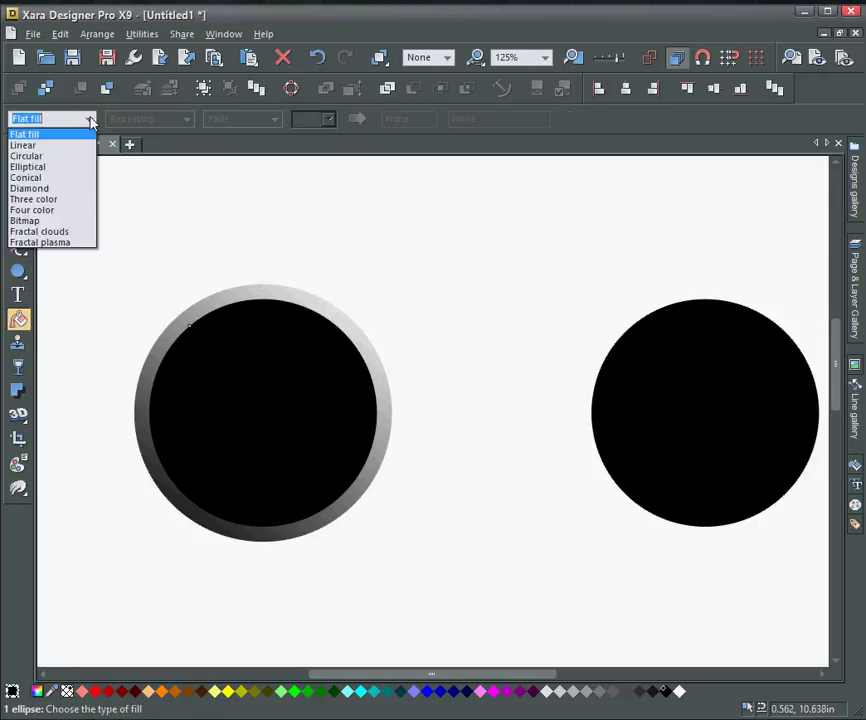
click(42, 211)
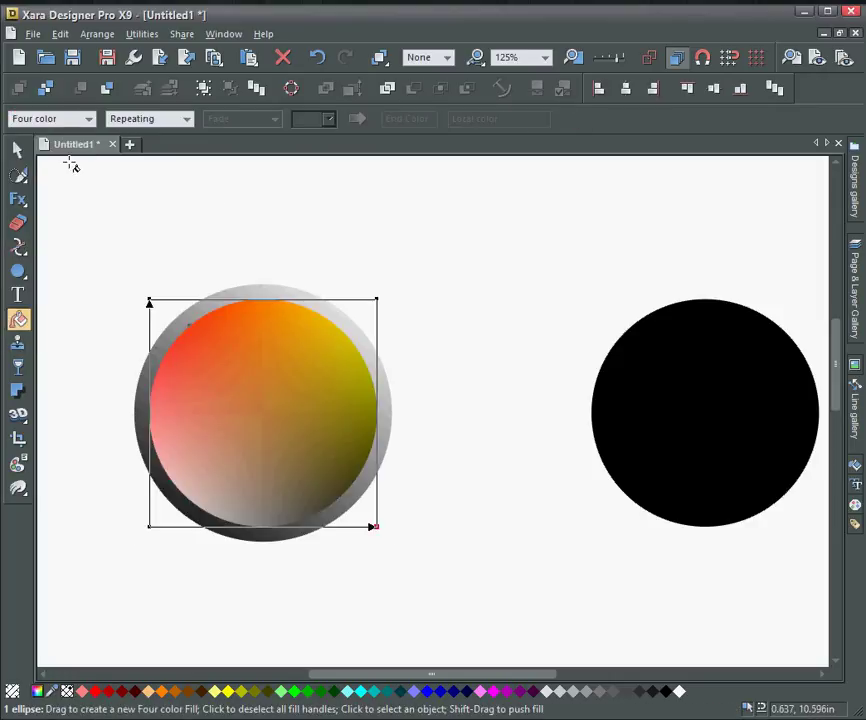
click(17, 149)
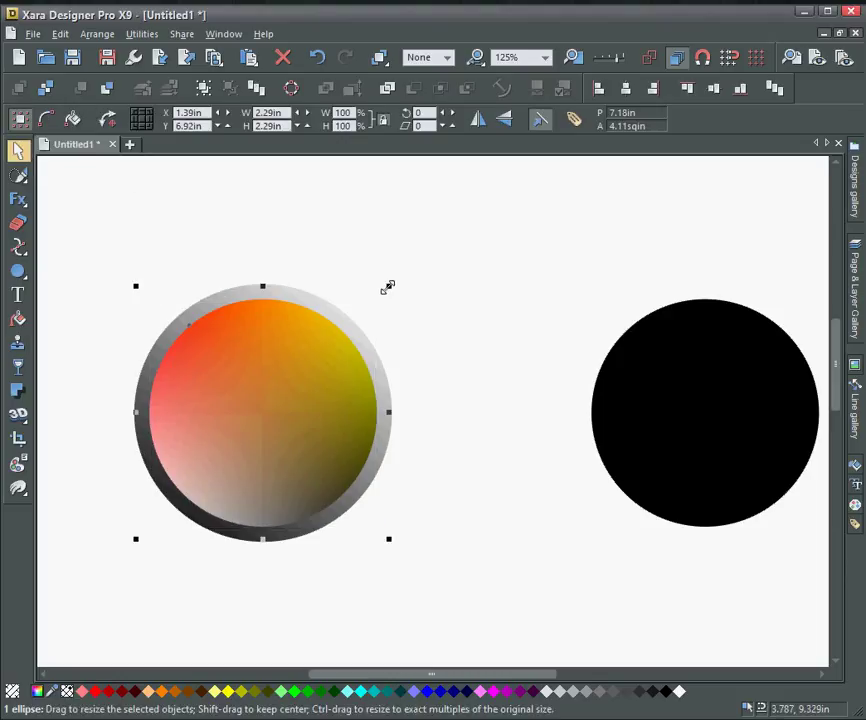
drag(388, 287, 375, 304)
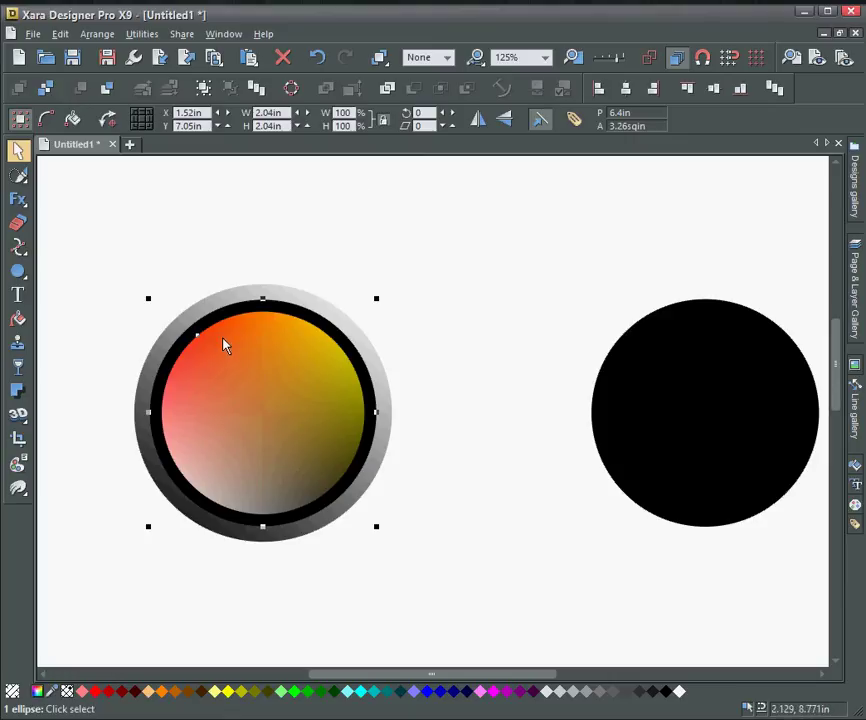
Apply a Gaussian blur live effect with radius 72 to the four-colour centre
click(22, 202)
click(22, 120)
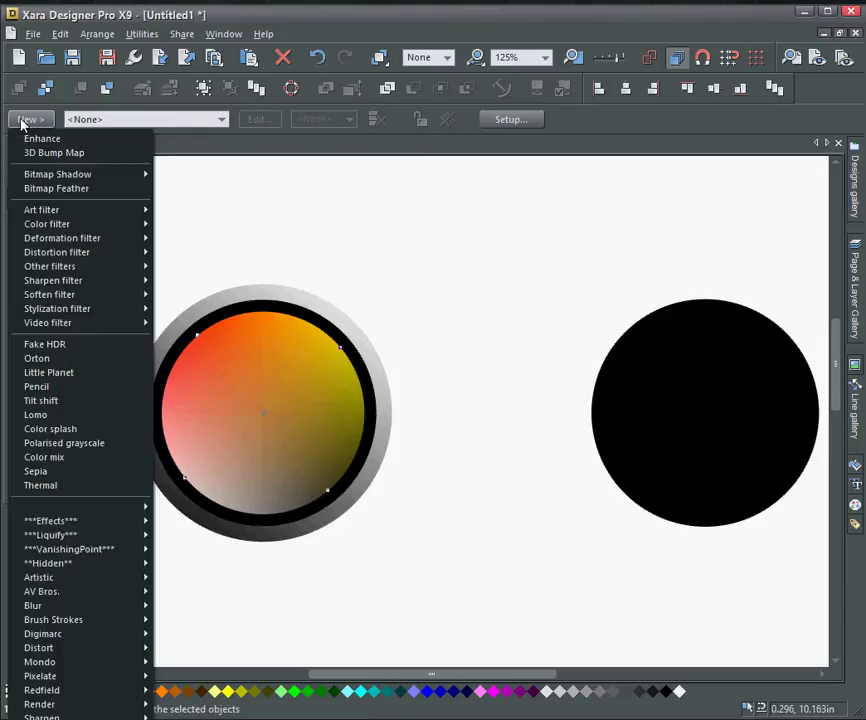
mouse_move(20, 294)
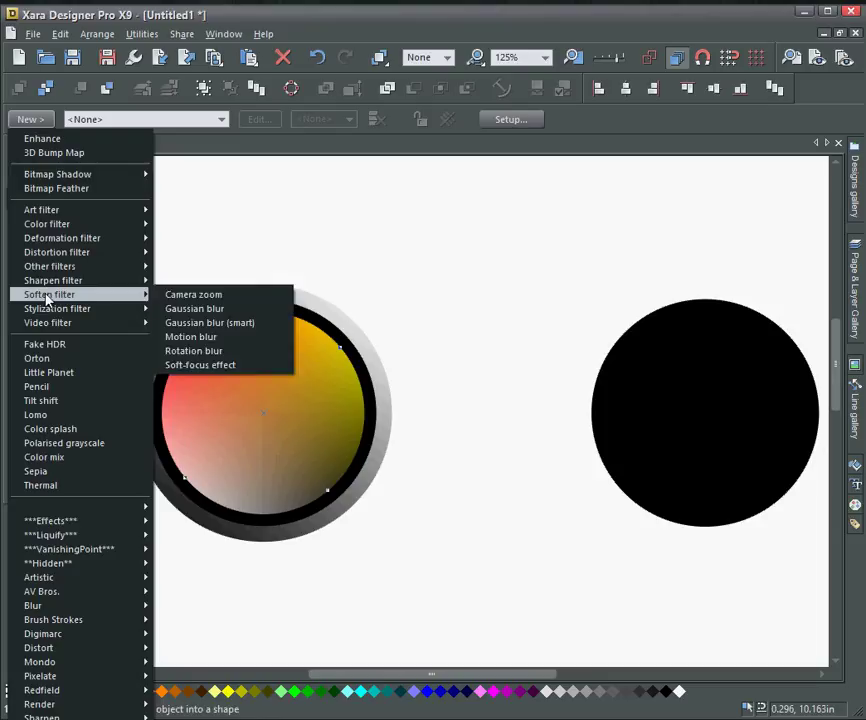
click(190, 308)
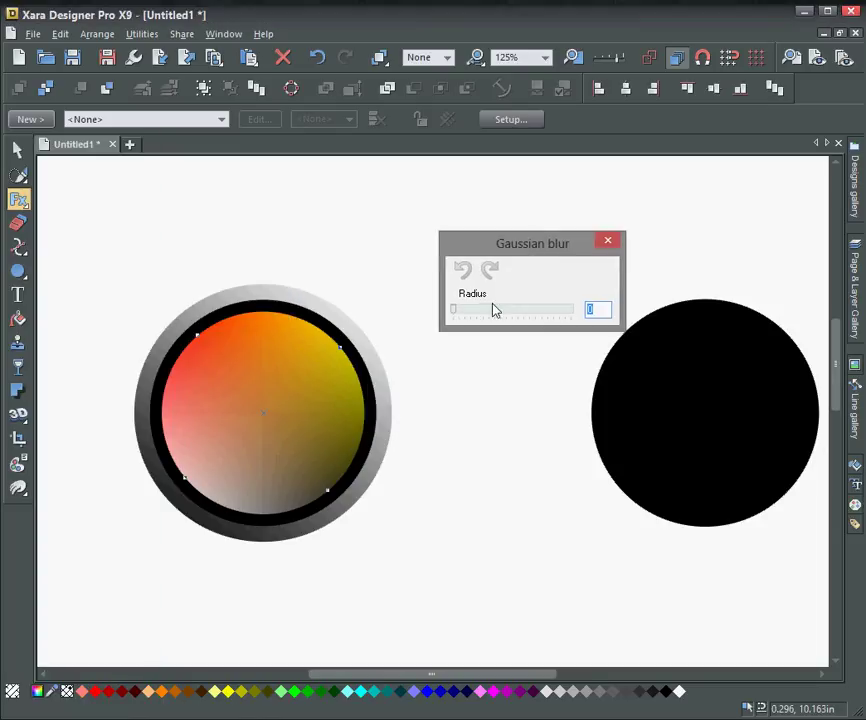
drag(460, 317, 528, 315)
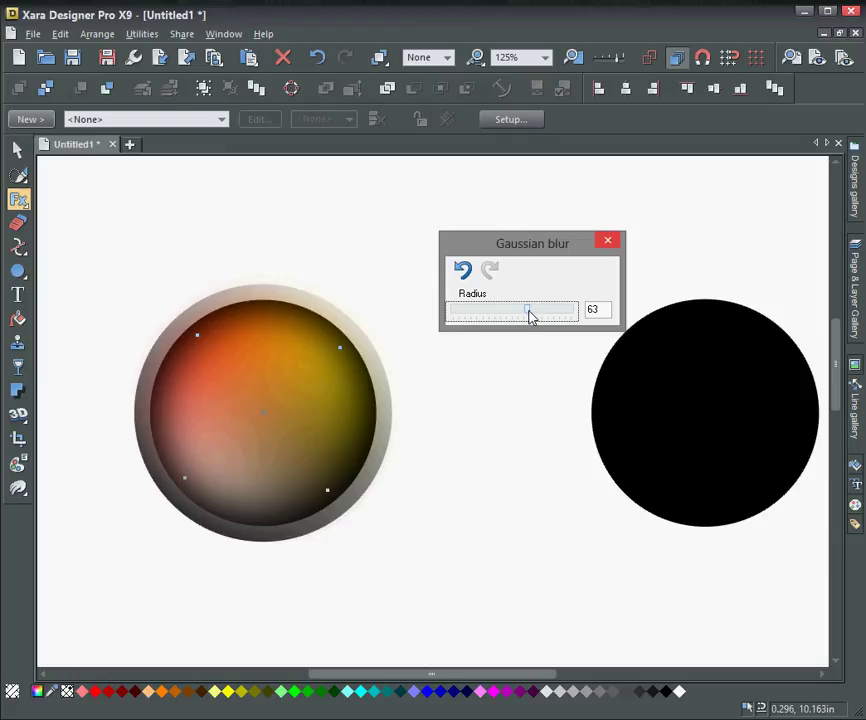
drag(535, 315, 541, 315)
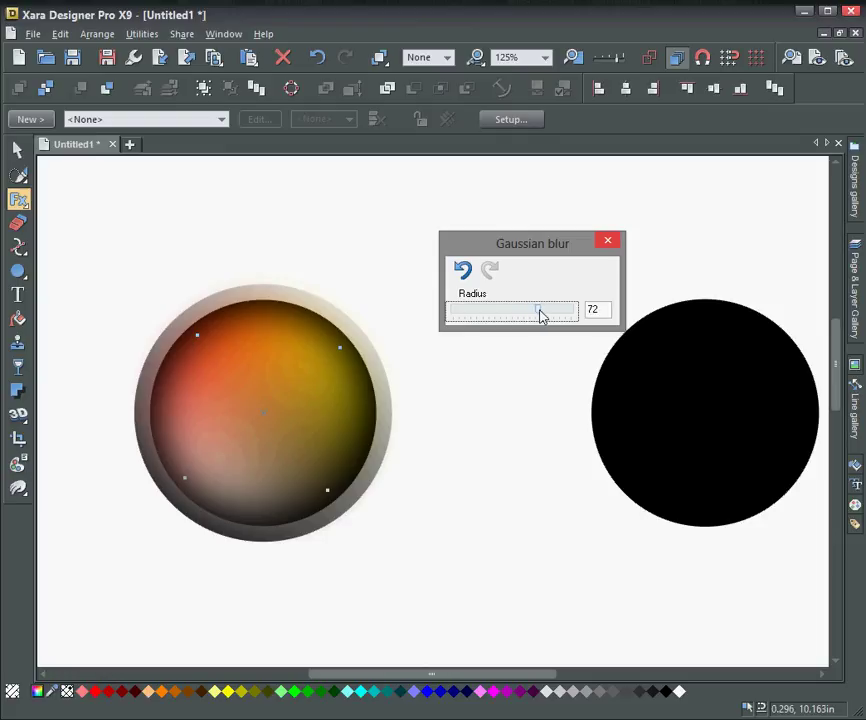
click(607, 241)
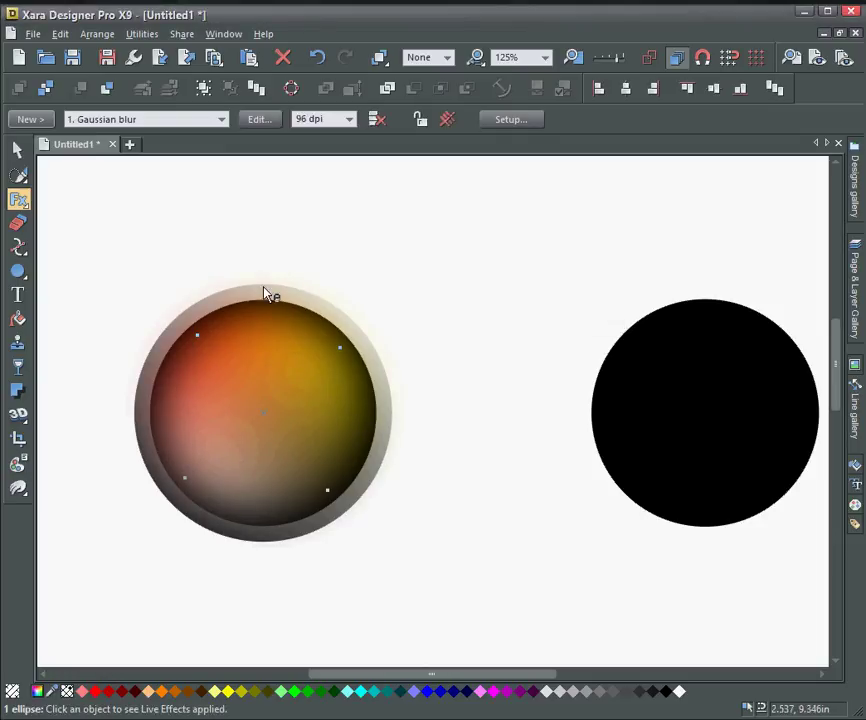
key(F2)
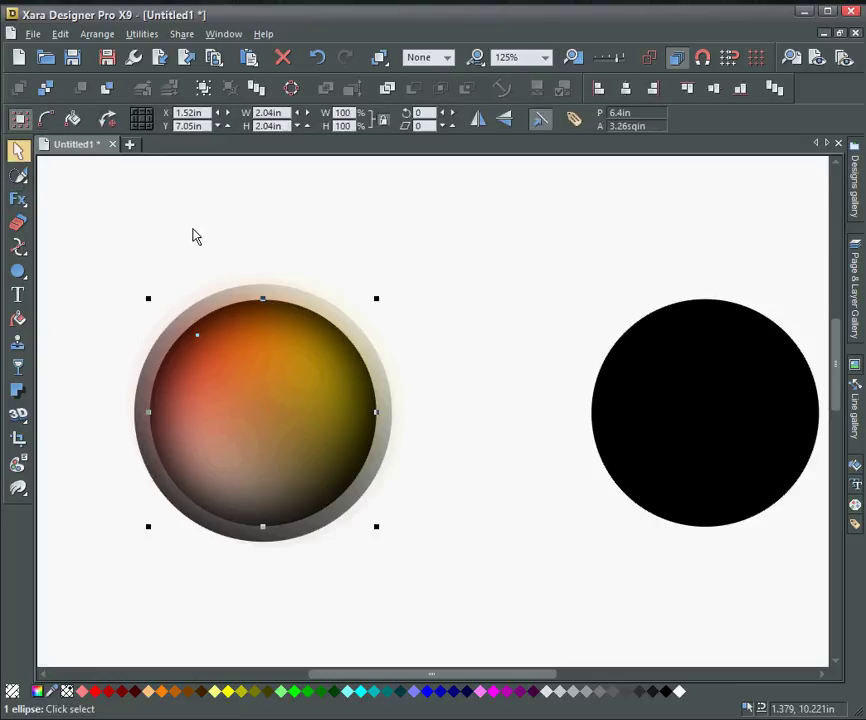
click(287, 298)
click(288, 294)
click(300, 264)
click(293, 298)
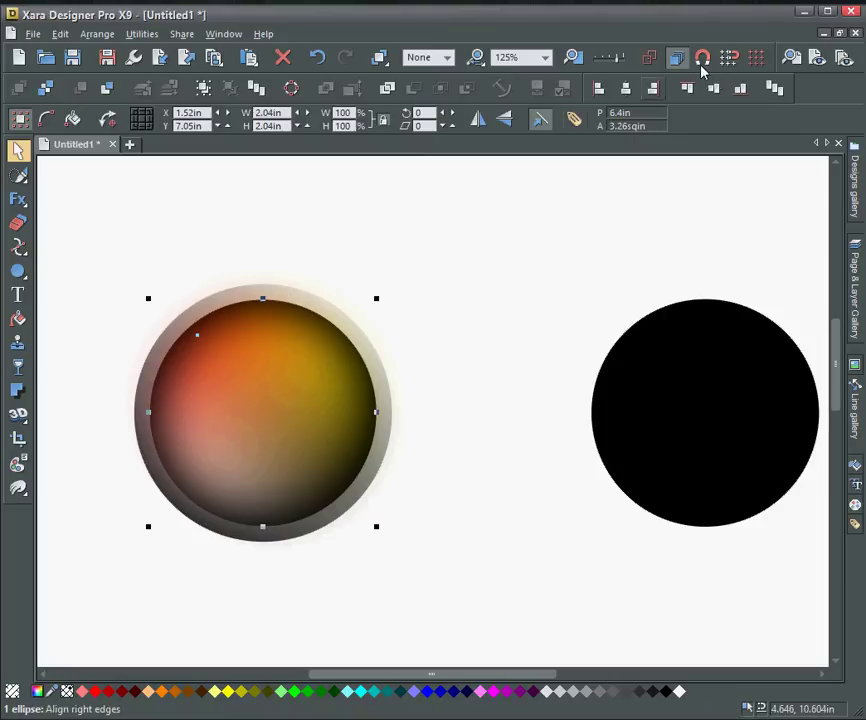
click(593, 63)
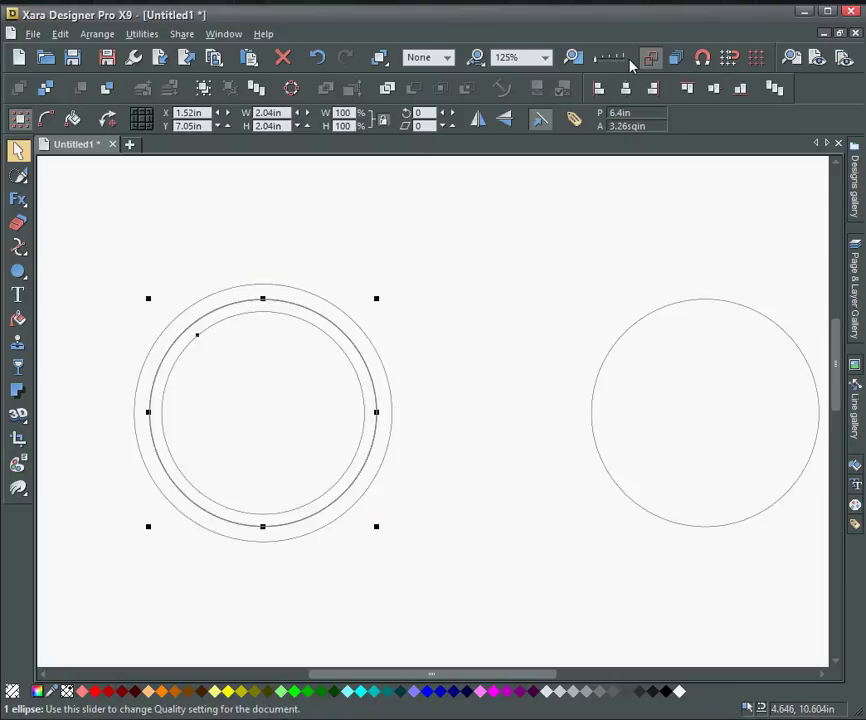
click(282, 293)
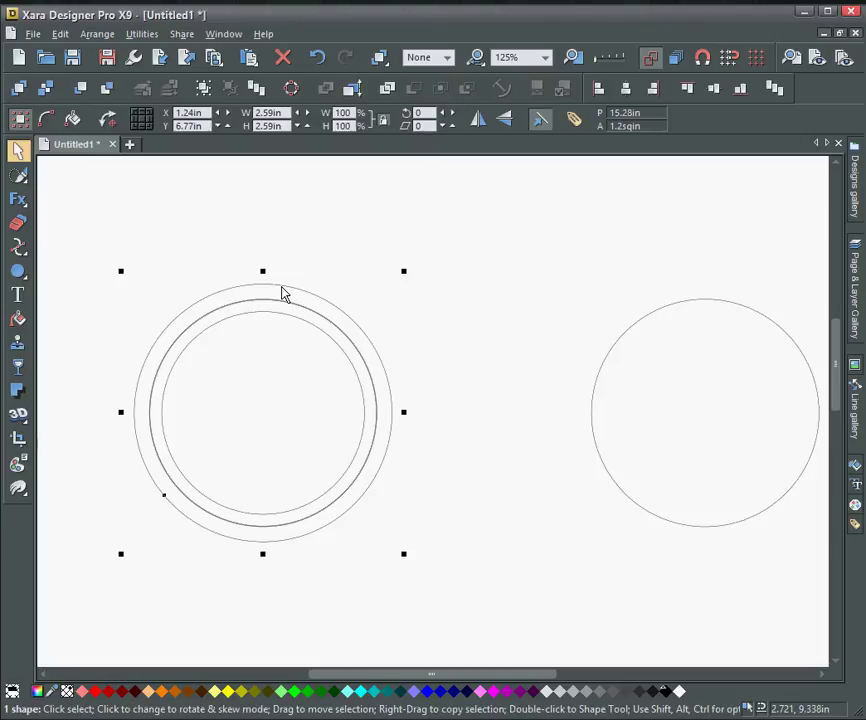
key(ctrl)
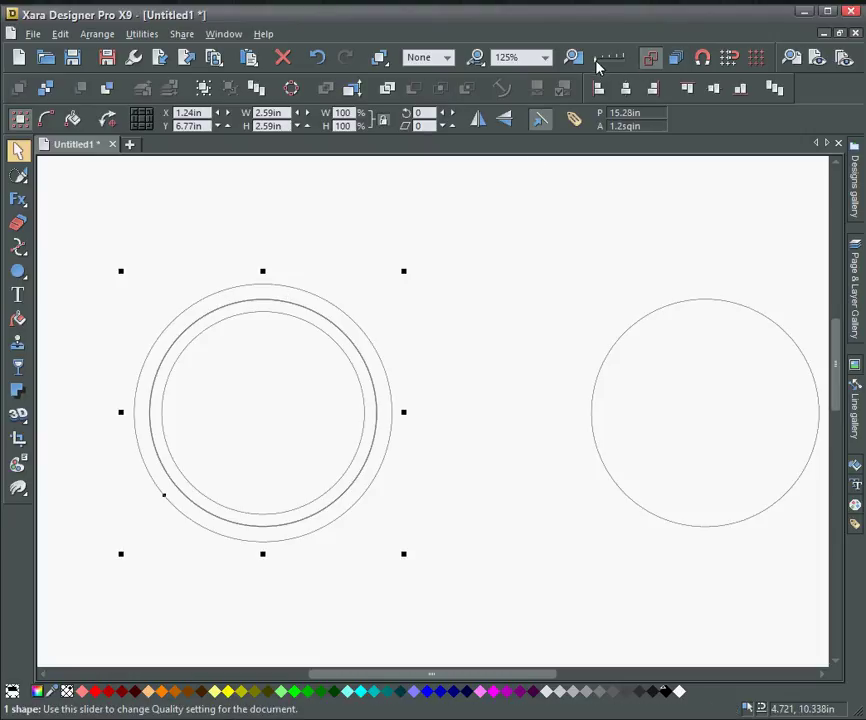
drag(613, 62, 632, 64)
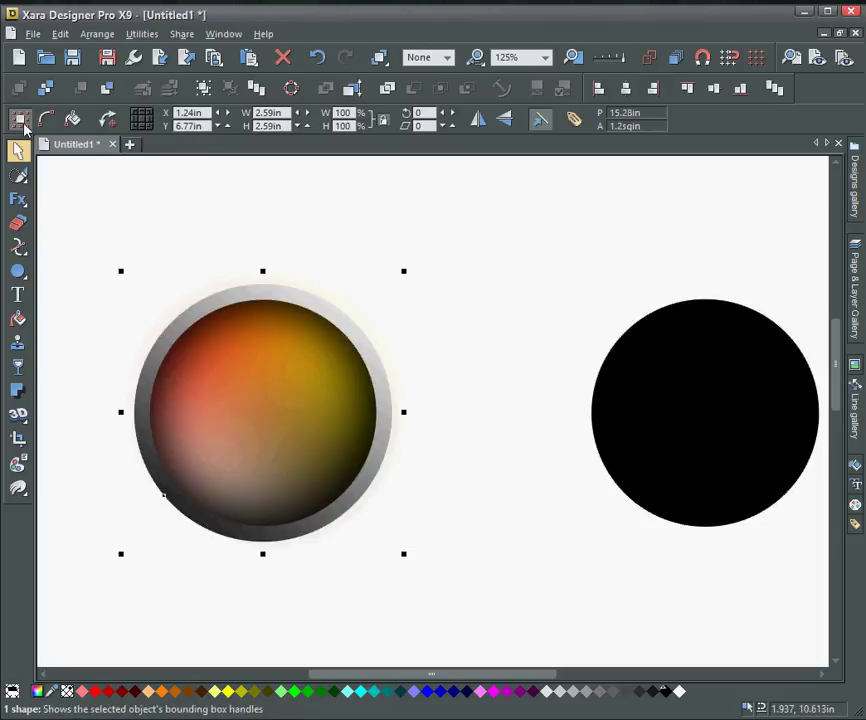
Drop a copy of the right-hand black circle over the top of the button
click(514, 349)
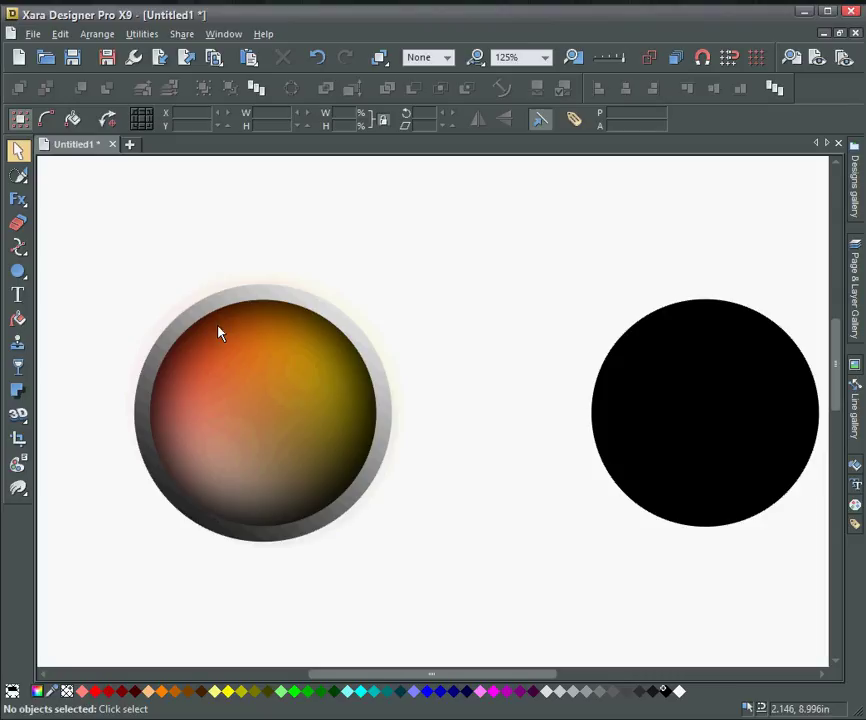
click(710, 410)
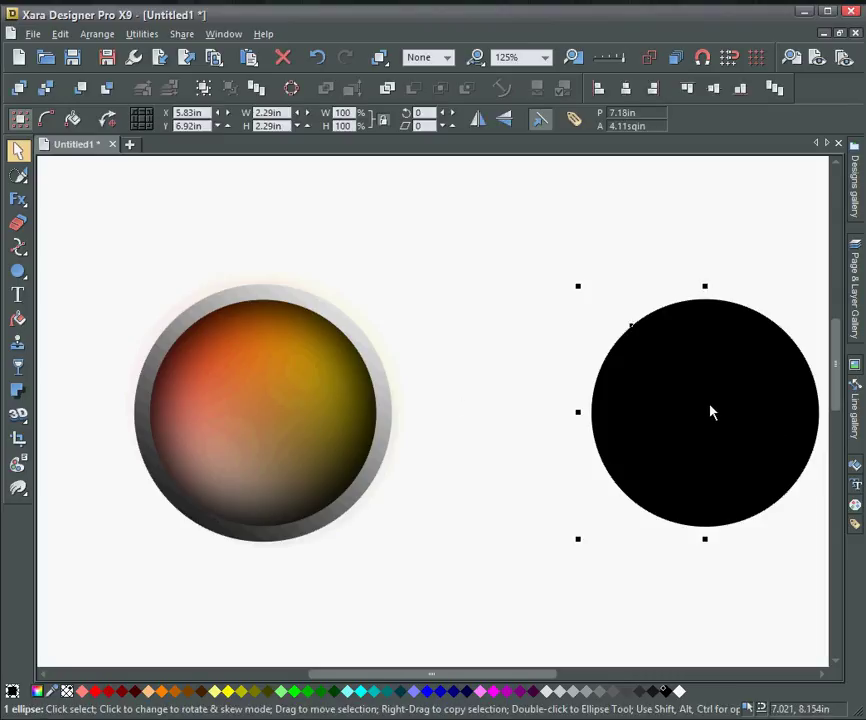
drag(717, 411, 275, 406)
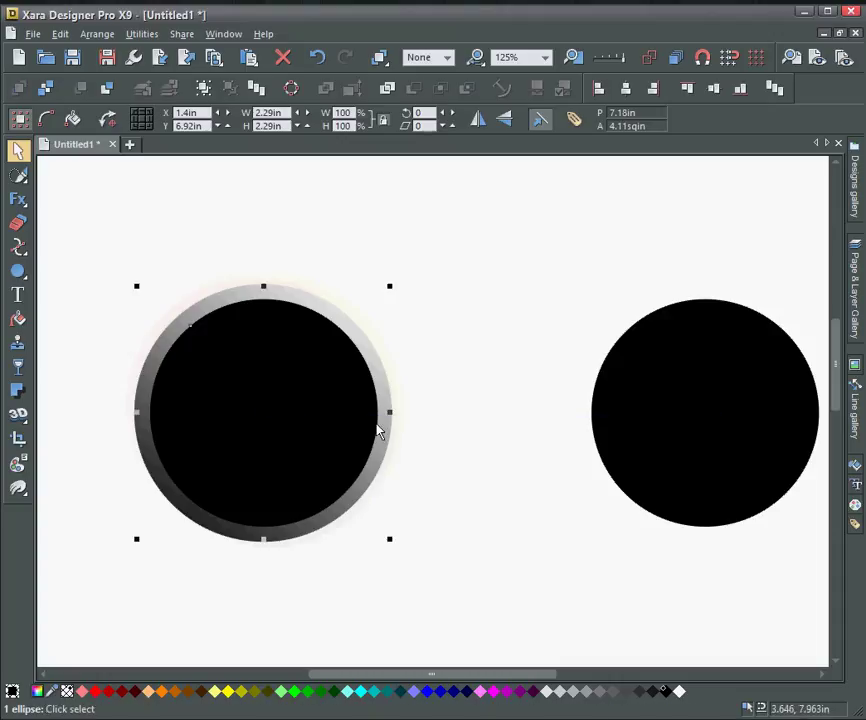
Squash the copy into a 1.65in by 1.24in ellipse and fill it white
drag(390, 413, 374, 412)
drag(265, 539, 266, 430)
drag(374, 357, 359, 358)
drag(261, 429, 262, 436)
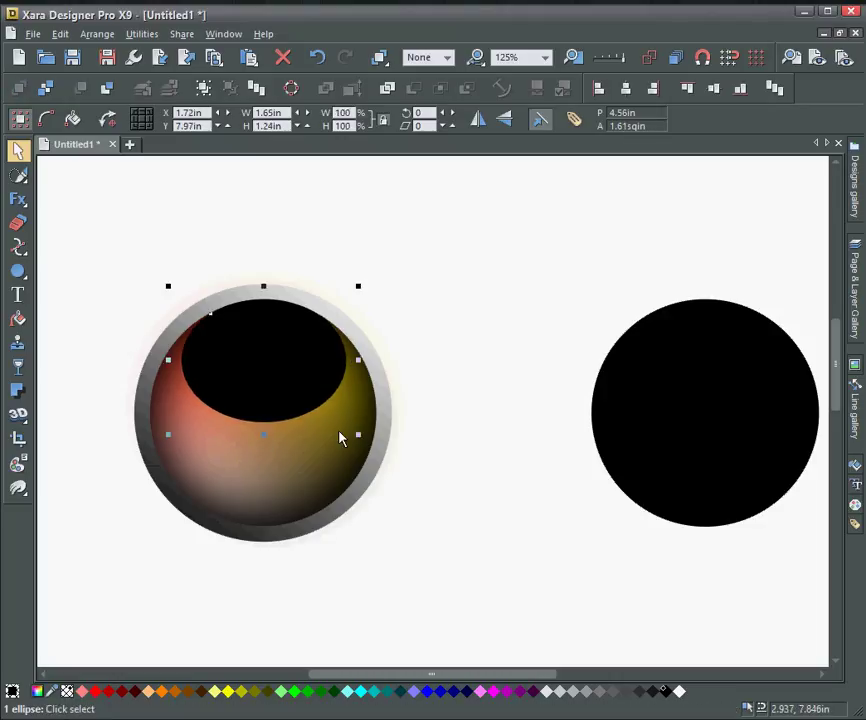
click(680, 692)
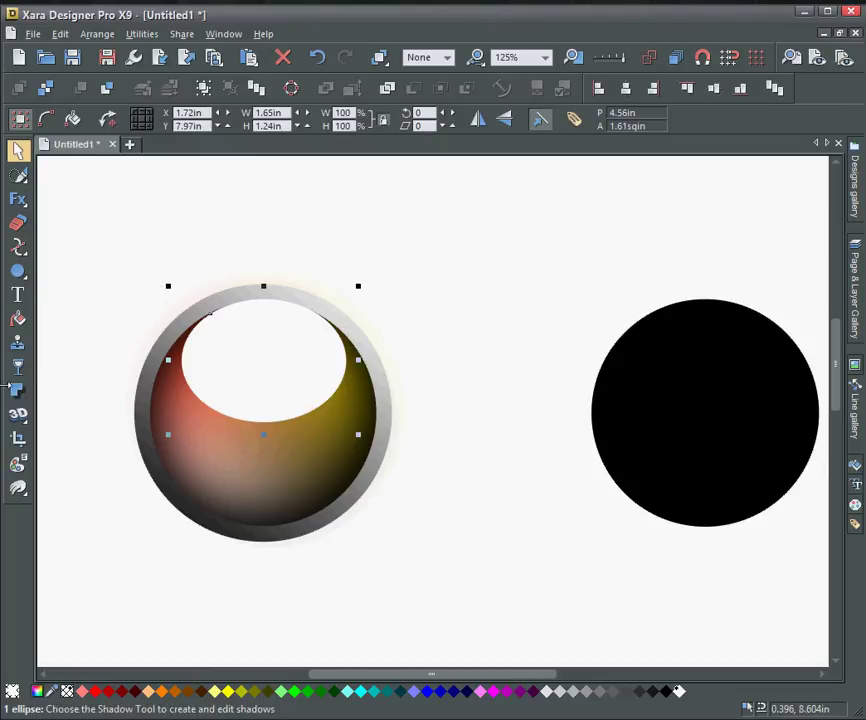
Fade the white ellipse top-to-bottom with a linear transparency starting at 19%
click(18, 372)
drag(259, 288, 257, 416)
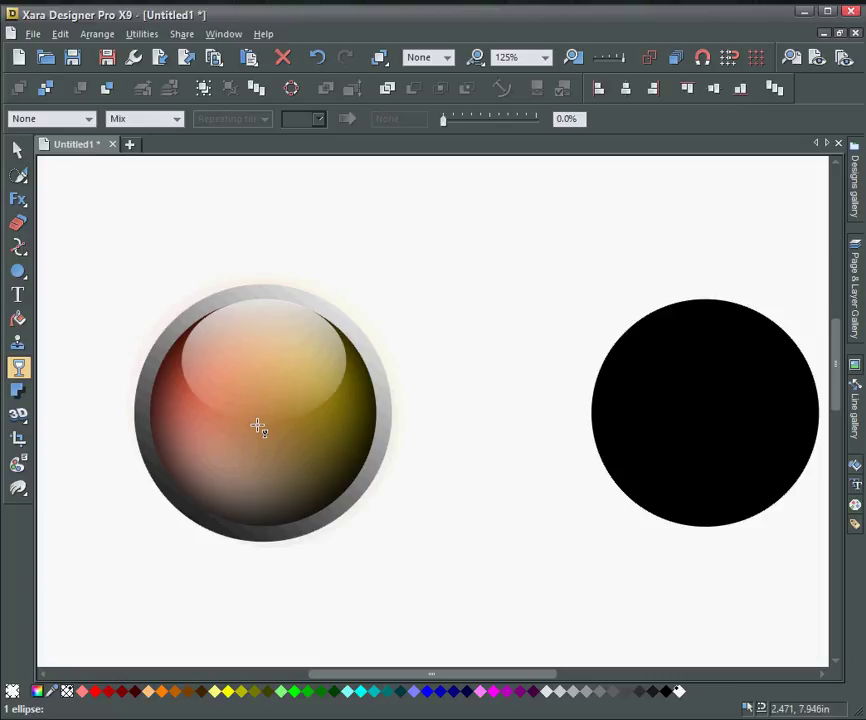
click(257, 420)
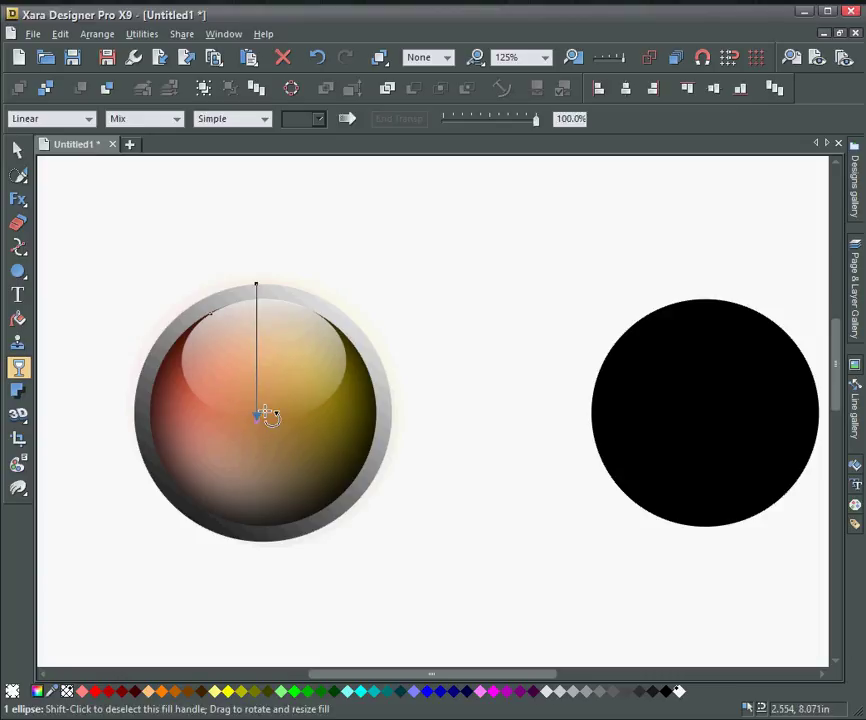
click(257, 285)
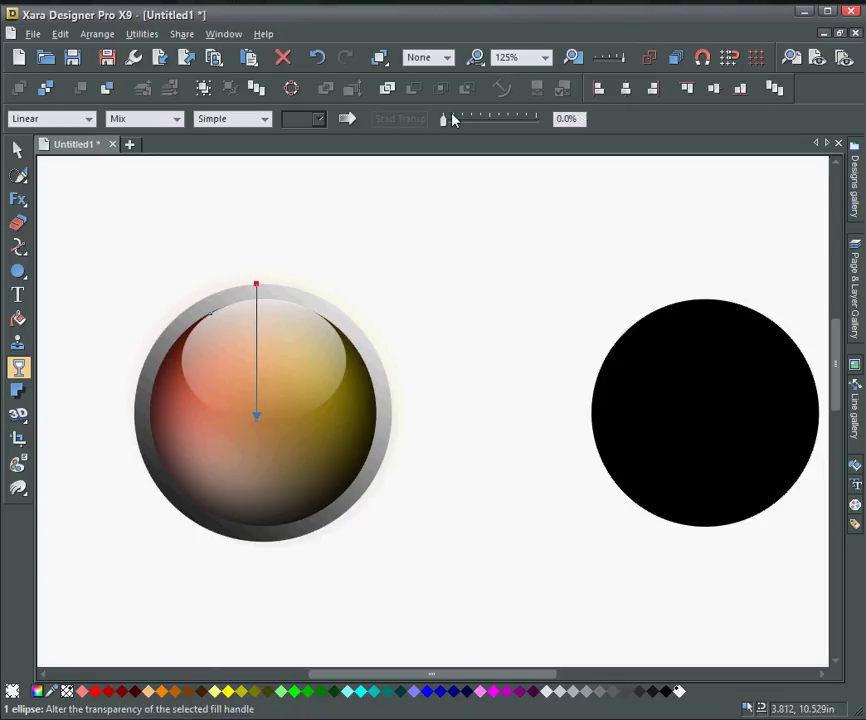
drag(445, 122, 463, 125)
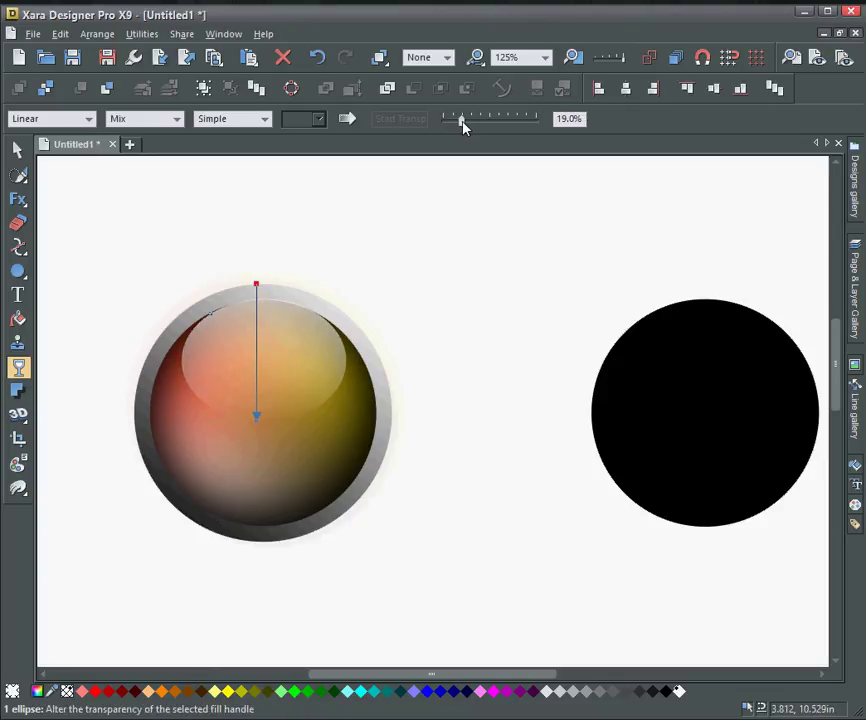
click(17, 149)
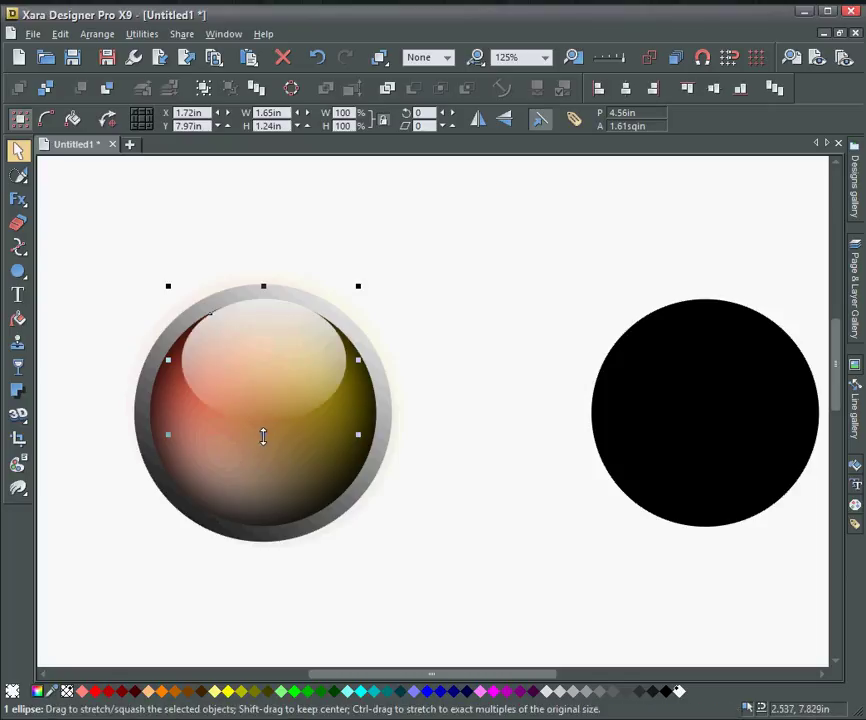
Shrink the highlight to 65% height and 1.45in wide, then redraw its linear fade
drag(264, 435, 269, 402)
drag(357, 346, 347, 346)
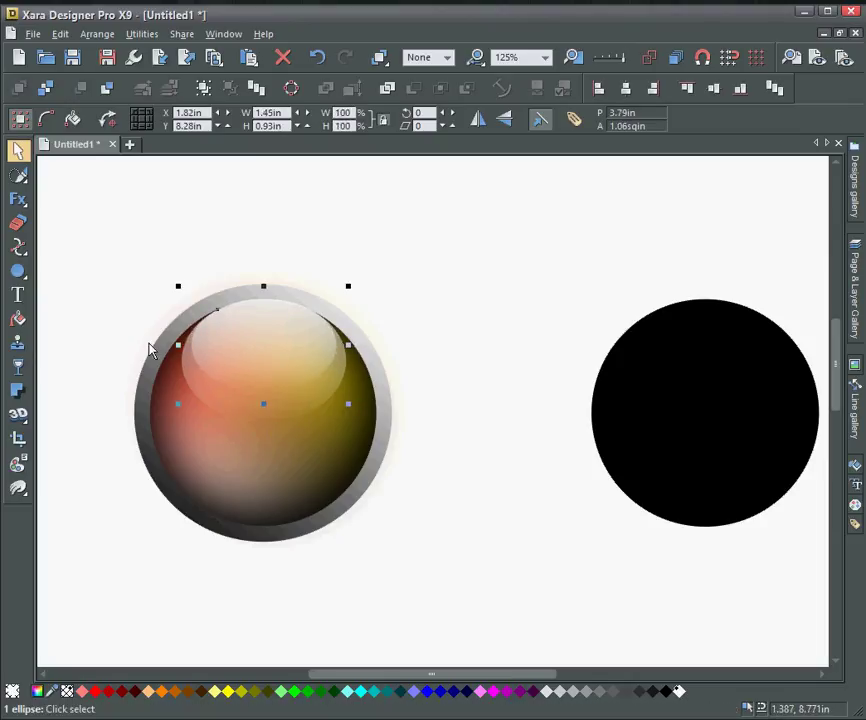
click(18, 367)
drag(257, 287, 257, 386)
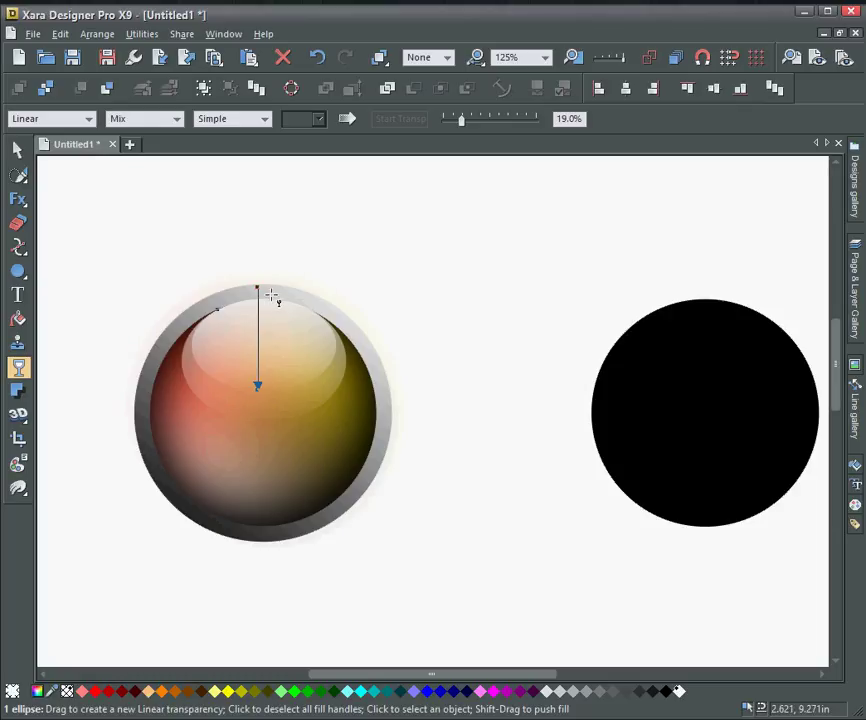
drag(270, 292, 272, 401)
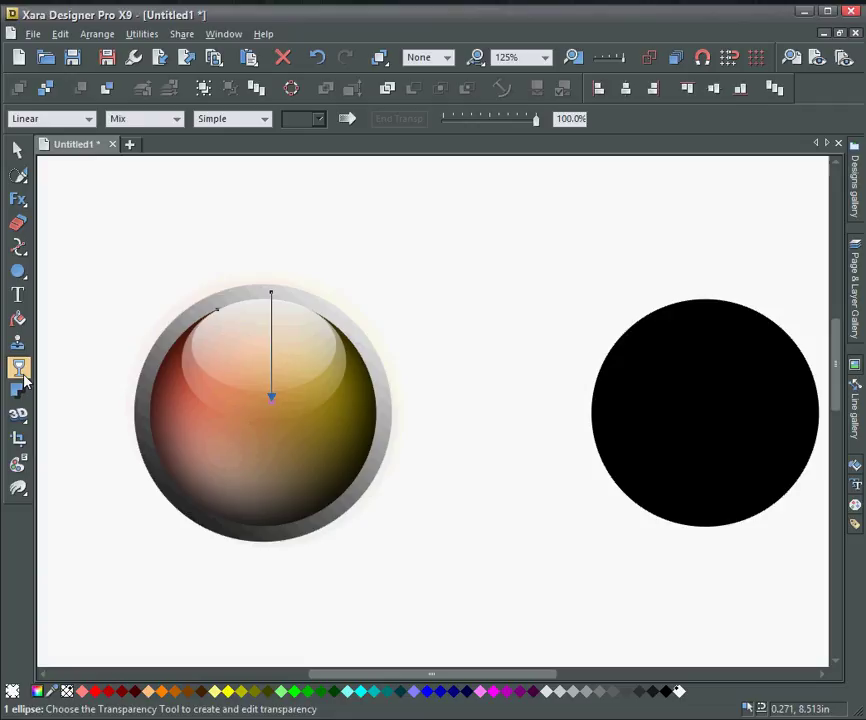
Set the highlight's transparency type to Luminosity
click(176, 118)
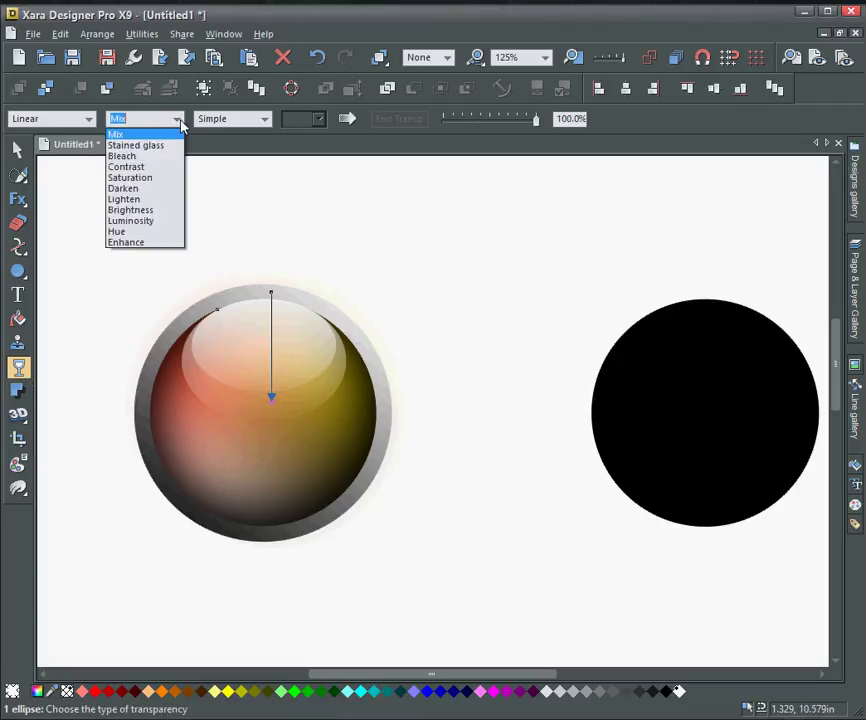
click(140, 222)
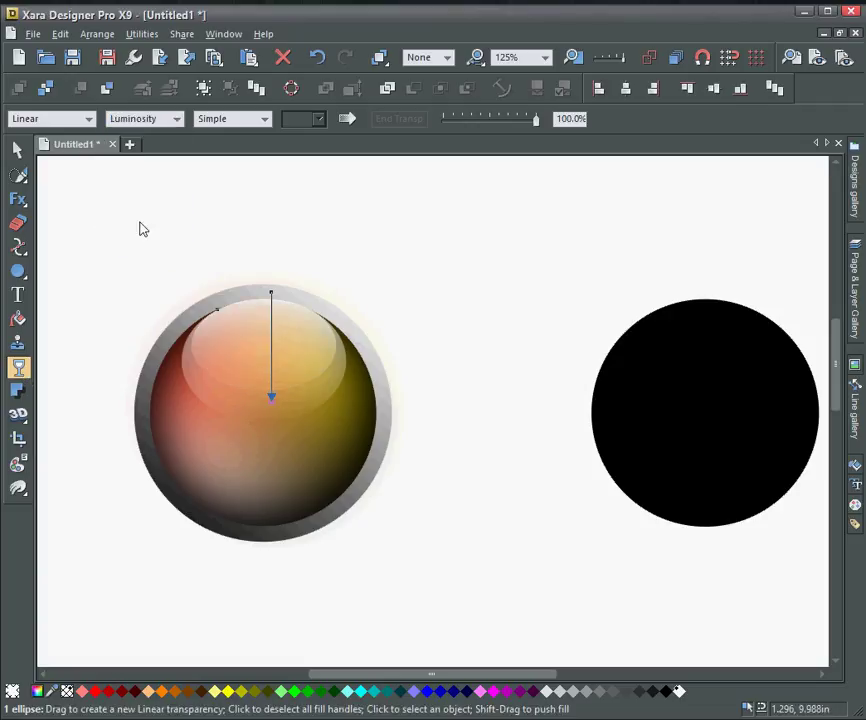
click(18, 150)
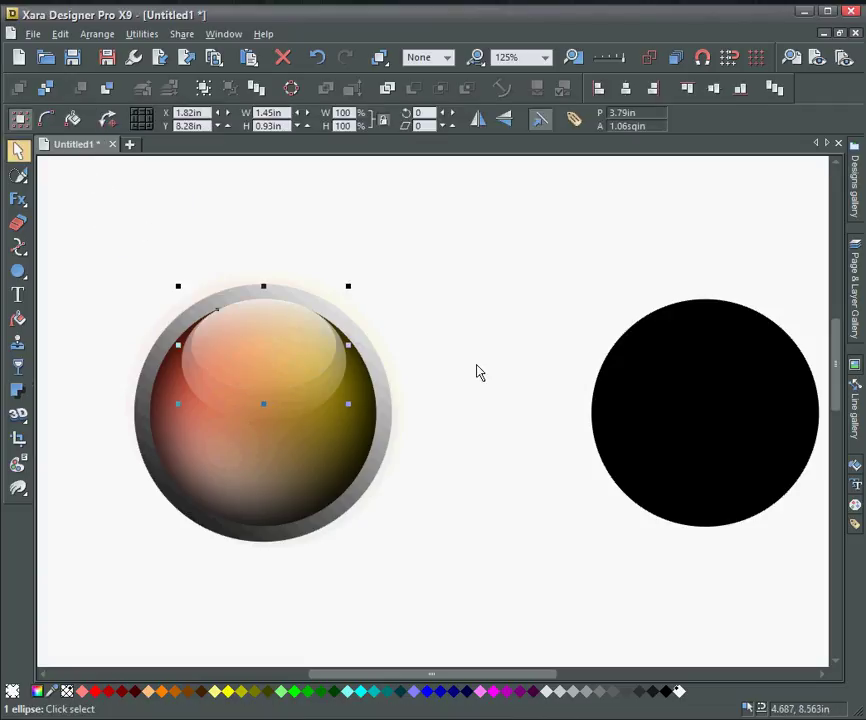
scroll(460, 374, down, 3)
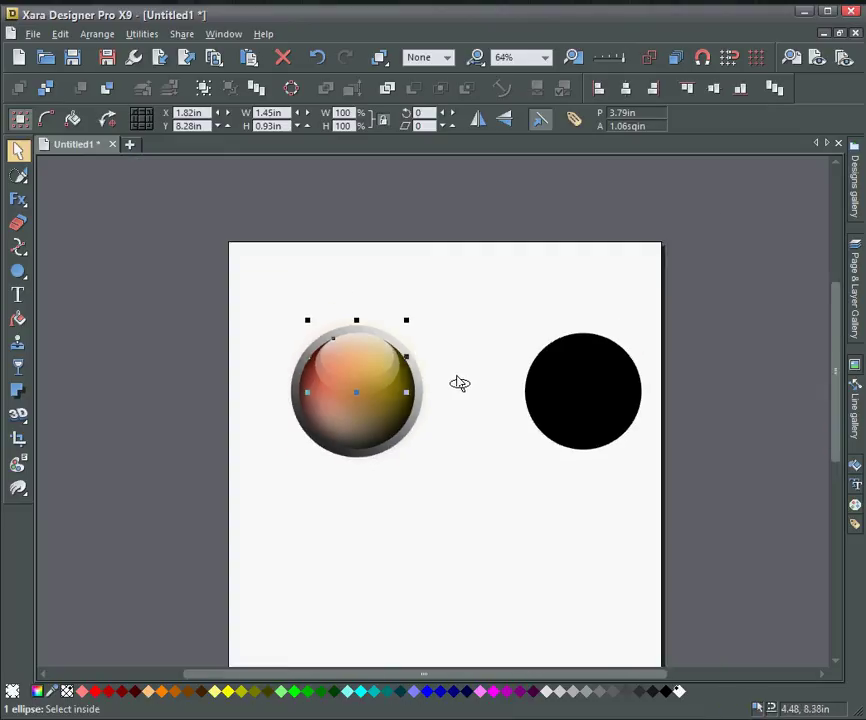
Nudge the plain black circle right so it sits beside the glossy button, then deselect it
drag(459, 383, 352, 379)
drag(489, 394, 590, 383)
scroll(429, 404, up, 2)
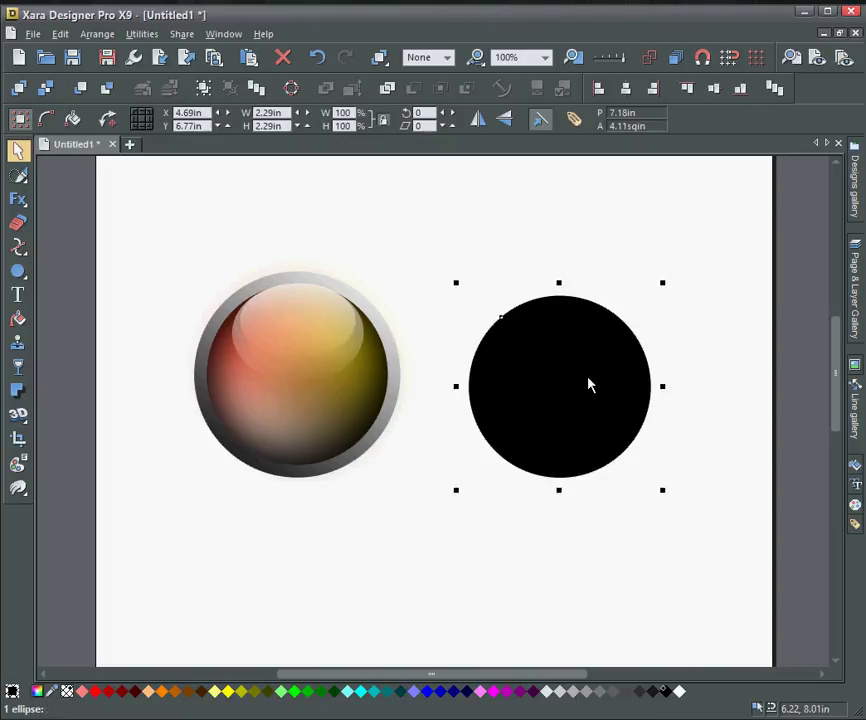
click(150, 261)
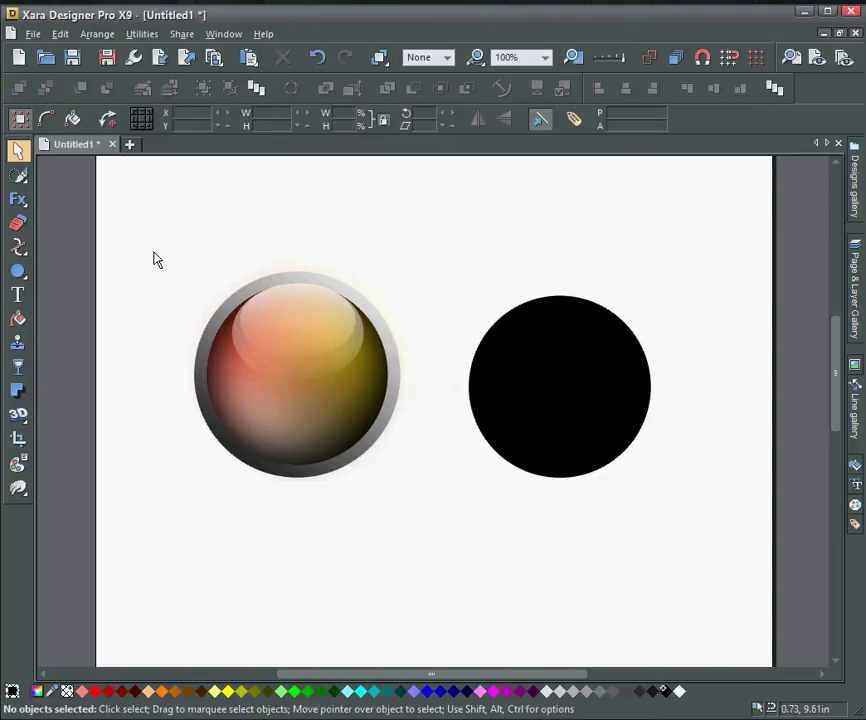